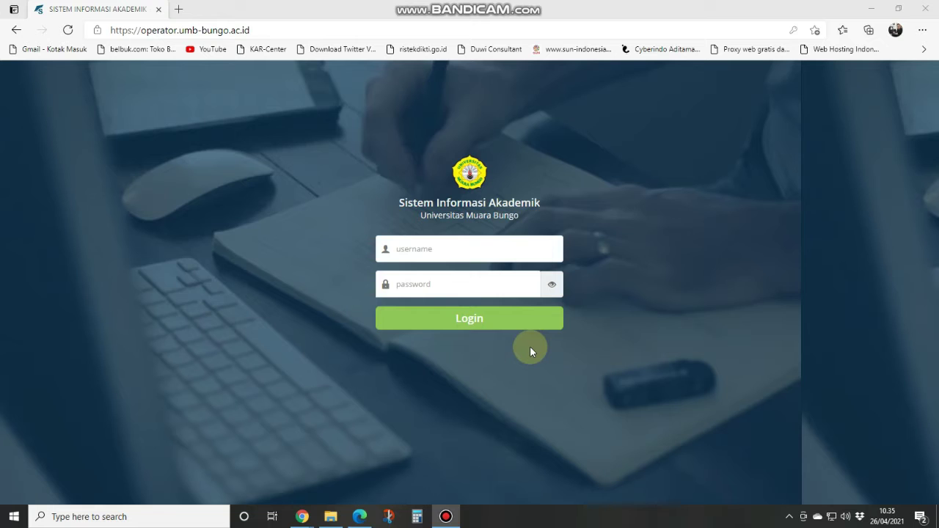
{"action": "left_click", "coordinate": [224, 314]}
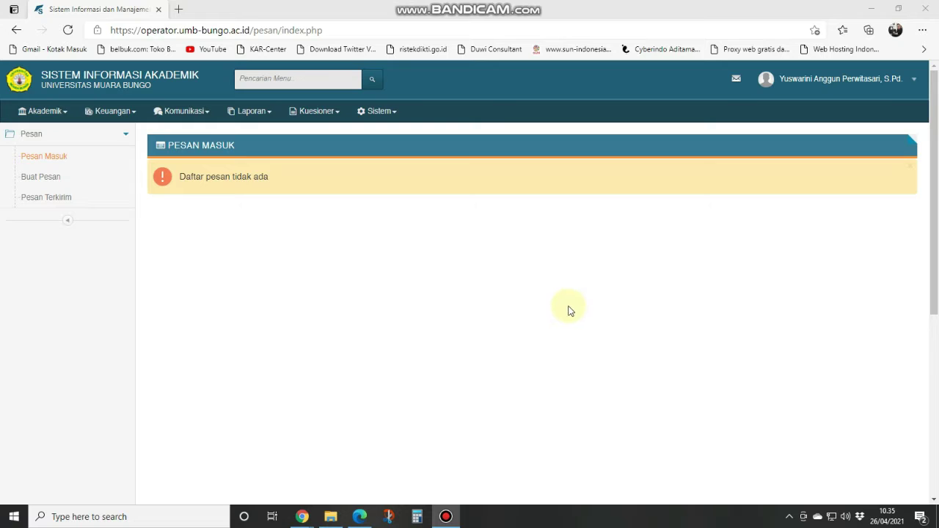
{"action": "left_click", "coordinate": [318, 324]}
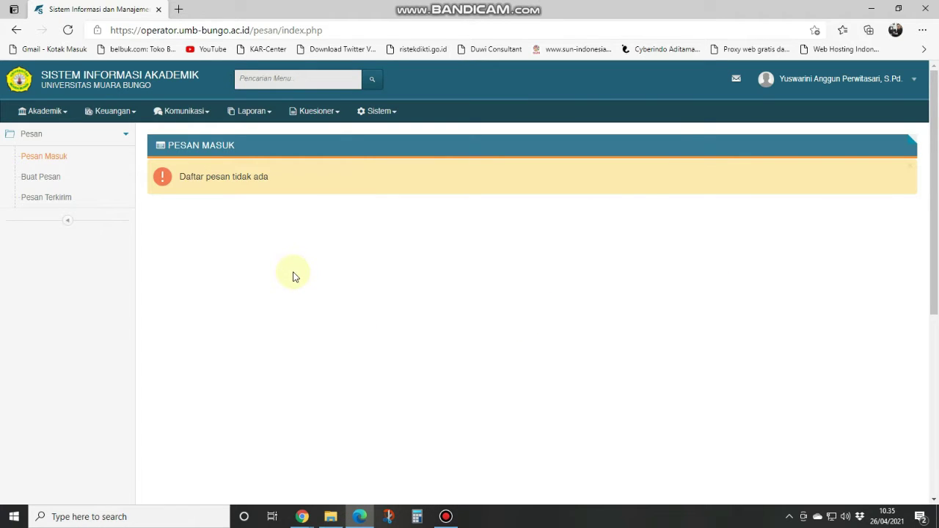
Open the Cetak Absensi Kuliah form in the academic card-printing section (Cetak Kartu).
{"action": "left_click", "coordinate": [46, 111]}
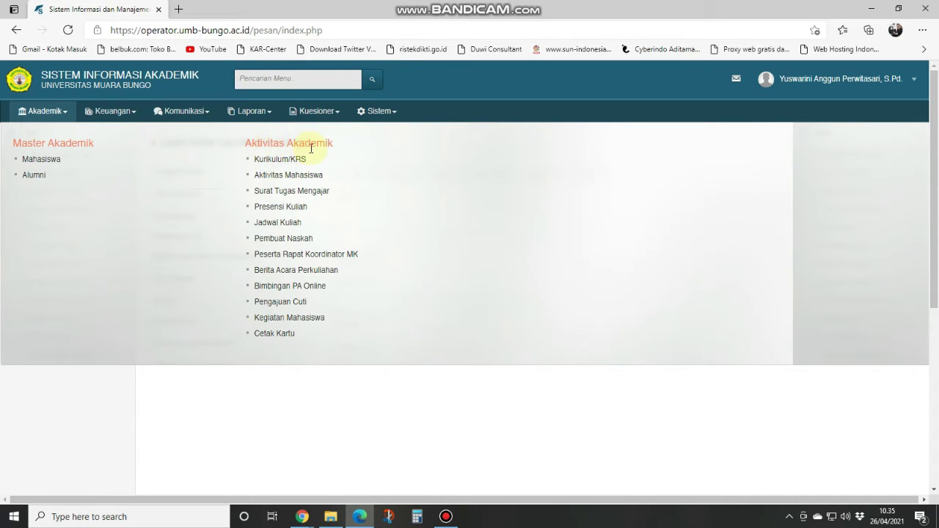
{"action": "left_click", "coordinate": [269, 335]}
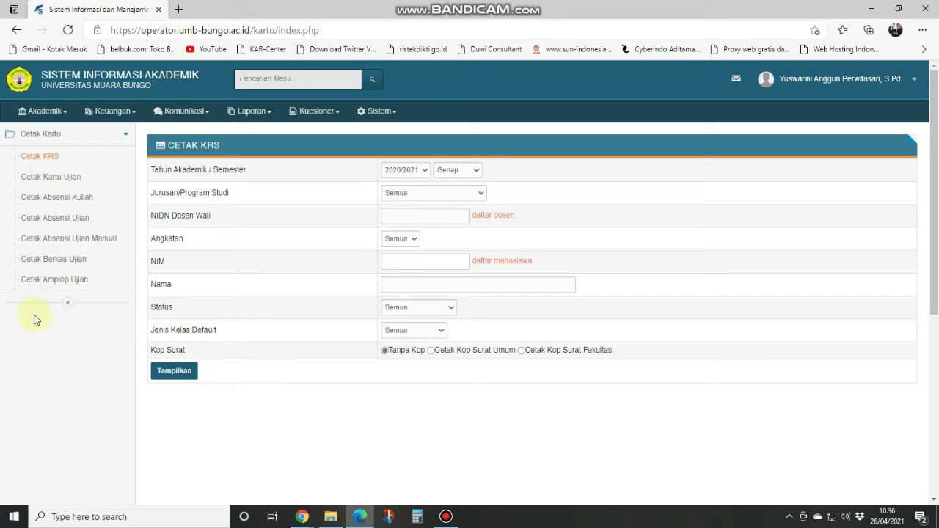
{"action": "left_click", "coordinate": [54, 200]}
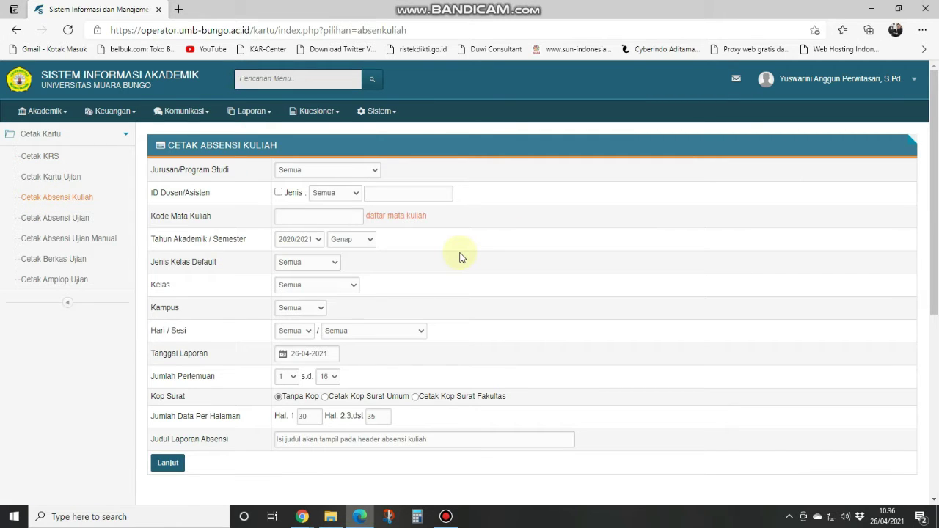
Set the study program to 74201 - ILMU HUKUM (S1) and enter the lecturer's ID in the attendance form.
{"action": "left_click", "coordinate": [337, 169]}
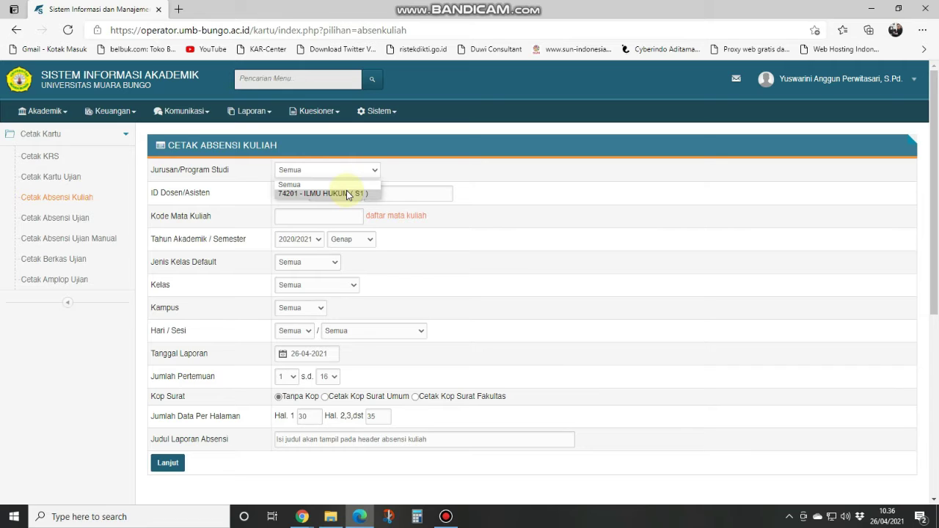
{"action": "left_click", "coordinate": [346, 193]}
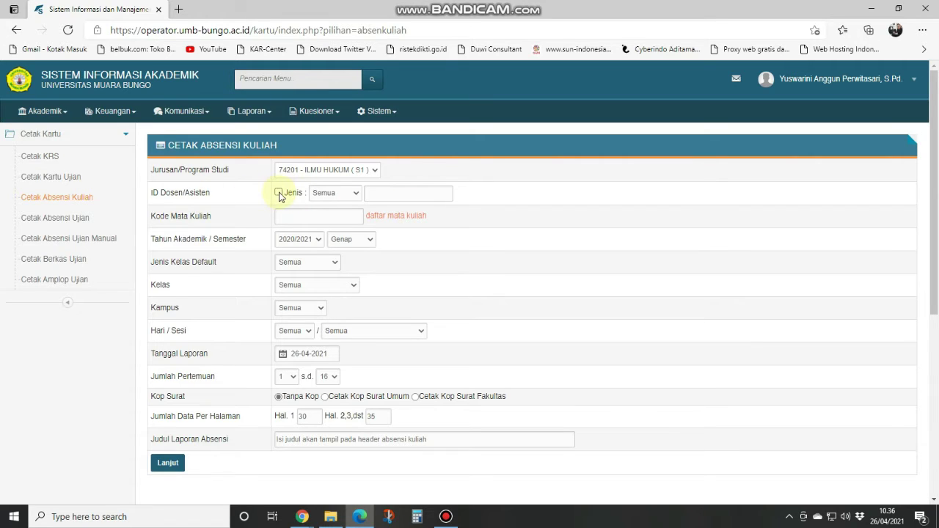
{"action": "left_click", "coordinate": [397, 192]}
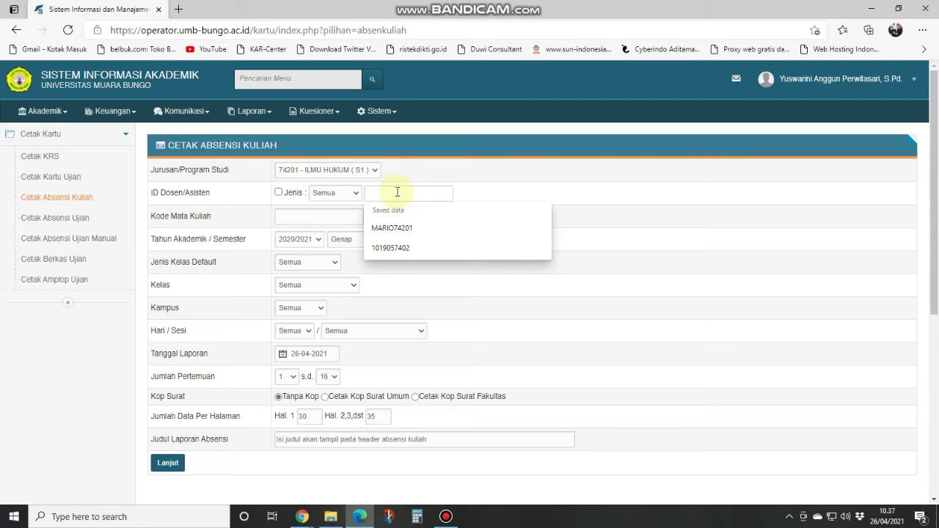
{"action": "type", "text": "mario"}
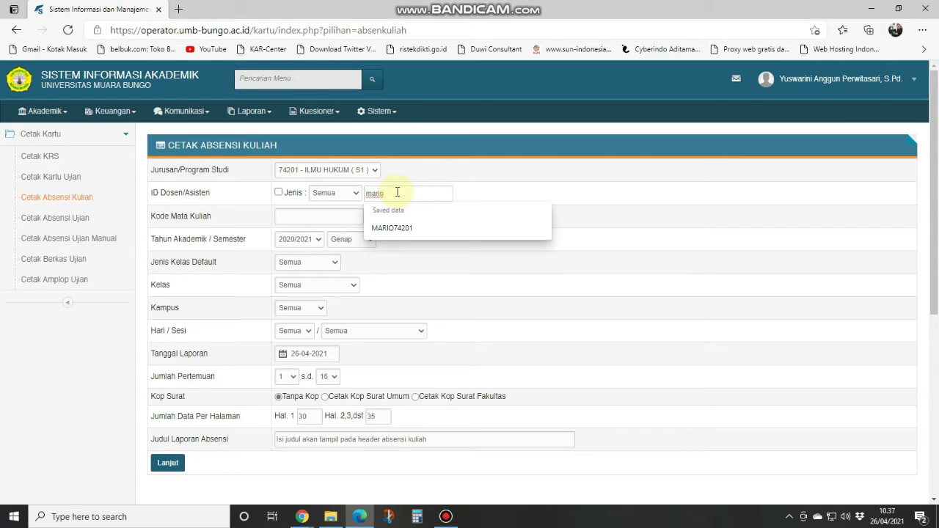
{"action": "left_click", "coordinate": [410, 227]}
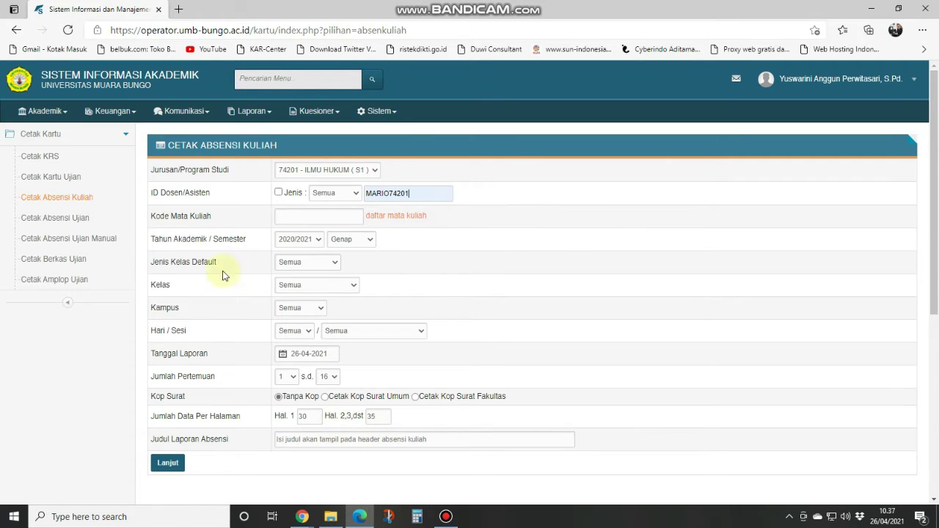
Examine the options for default class type, class, campus, day and number of meetings, keeping the current choices.
{"action": "left_click", "coordinate": [305, 265]}
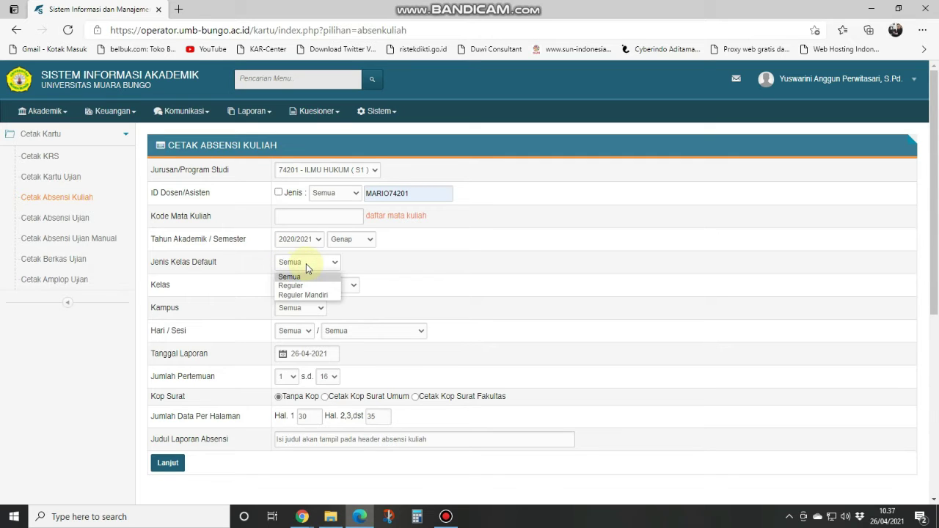
{"action": "left_click", "coordinate": [307, 266]}
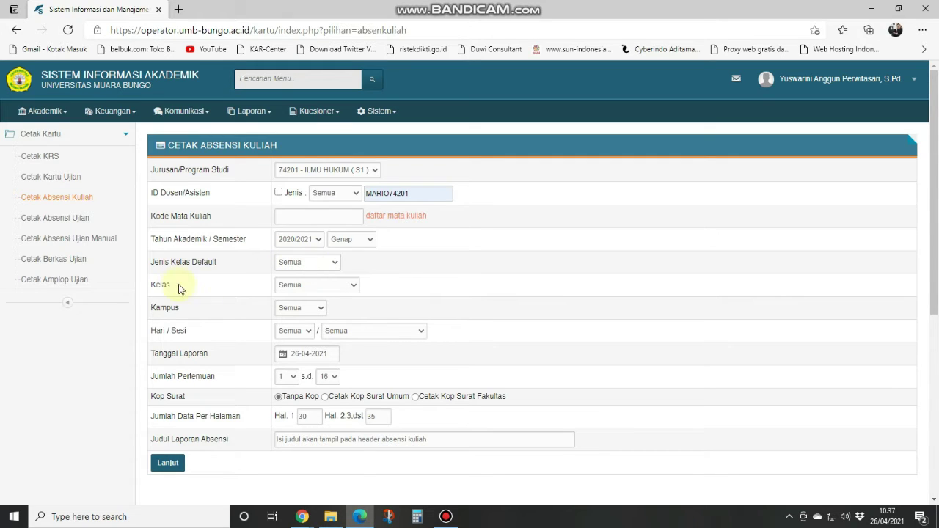
{"action": "left_click", "coordinate": [315, 285]}
{"action": "left_click", "coordinate": [316, 285]}
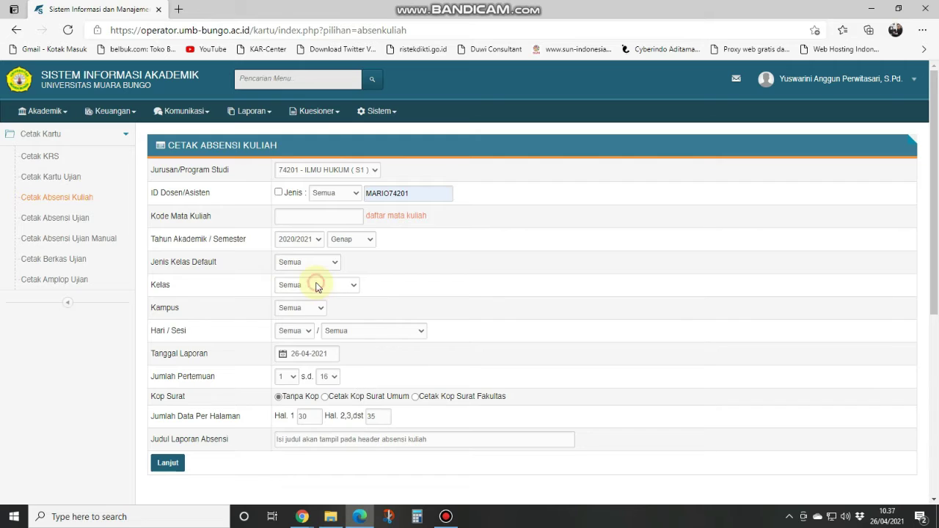
{"action": "left_click", "coordinate": [297, 311]}
{"action": "left_click", "coordinate": [299, 310]}
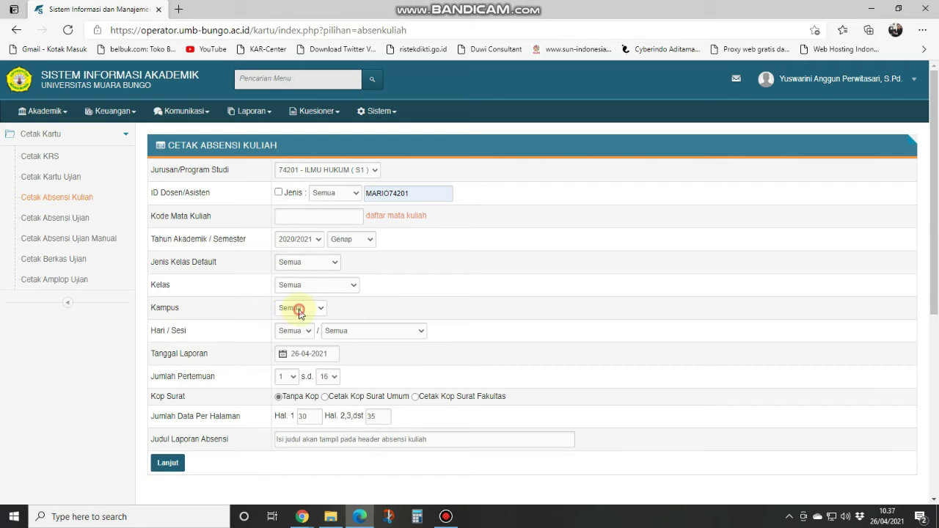
{"action": "left_click", "coordinate": [291, 334]}
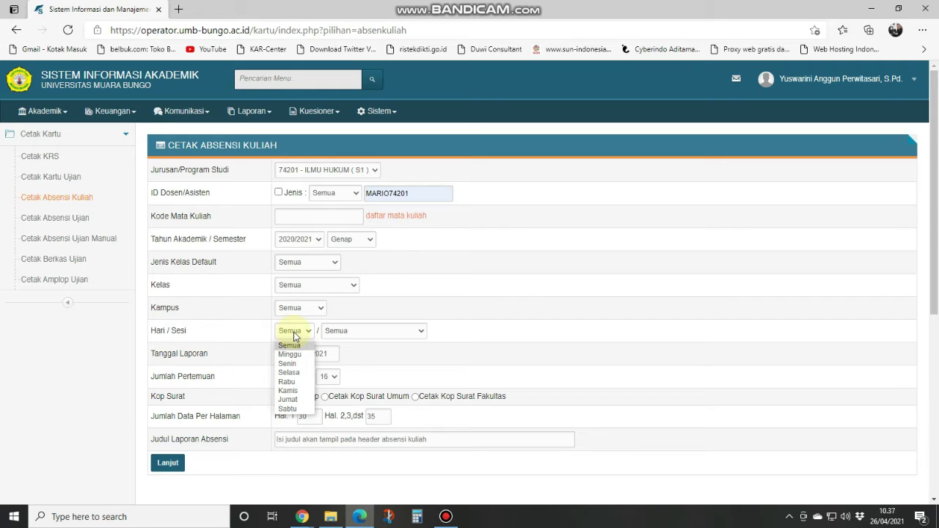
{"action": "left_click", "coordinate": [294, 333]}
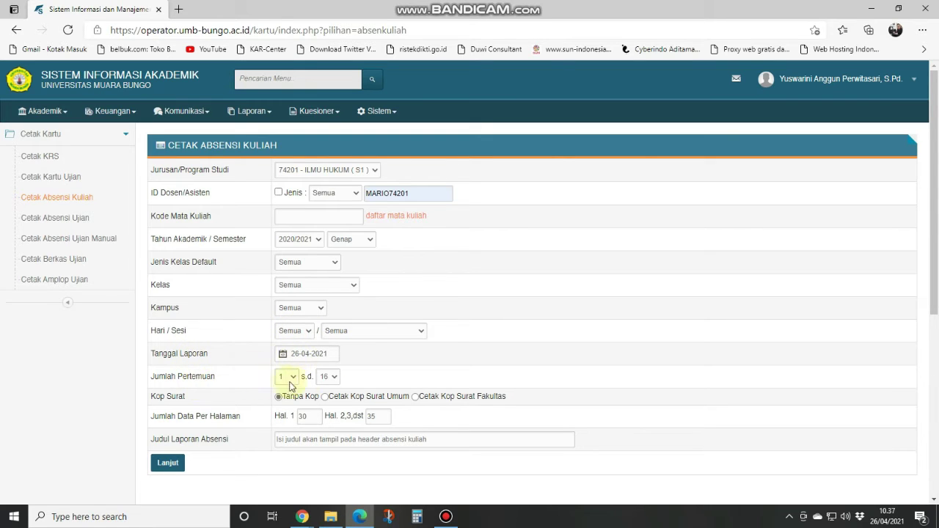
{"action": "left_click", "coordinate": [330, 382]}
{"action": "left_click", "coordinate": [330, 382]}
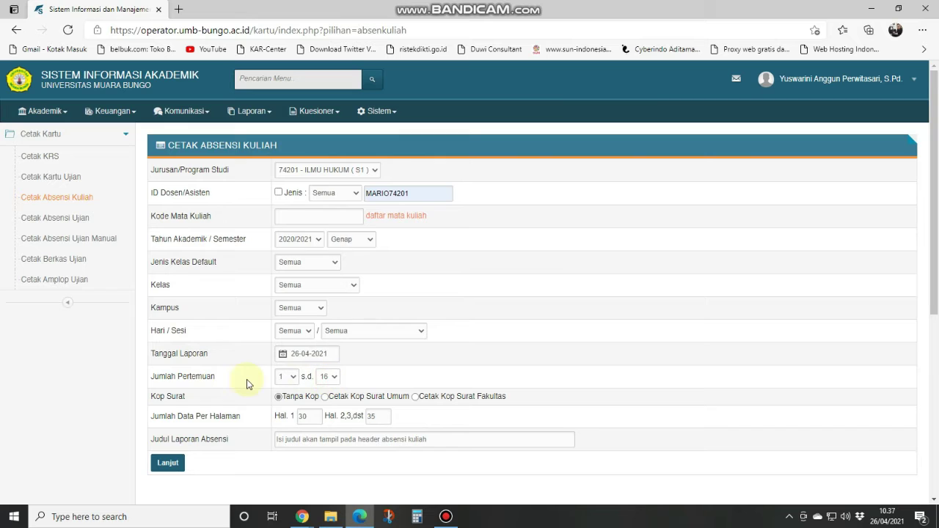
{"action": "left_click", "coordinate": [326, 378]}
{"action": "left_click", "coordinate": [327, 379]}
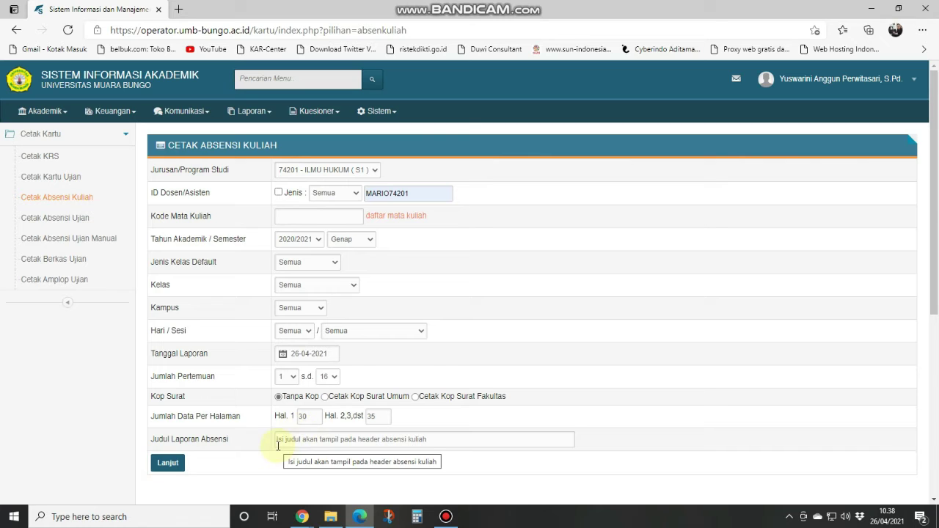
Leave the report title empty, submit the attendance form and look through the listed classes.
{"action": "left_click", "coordinate": [347, 438]}
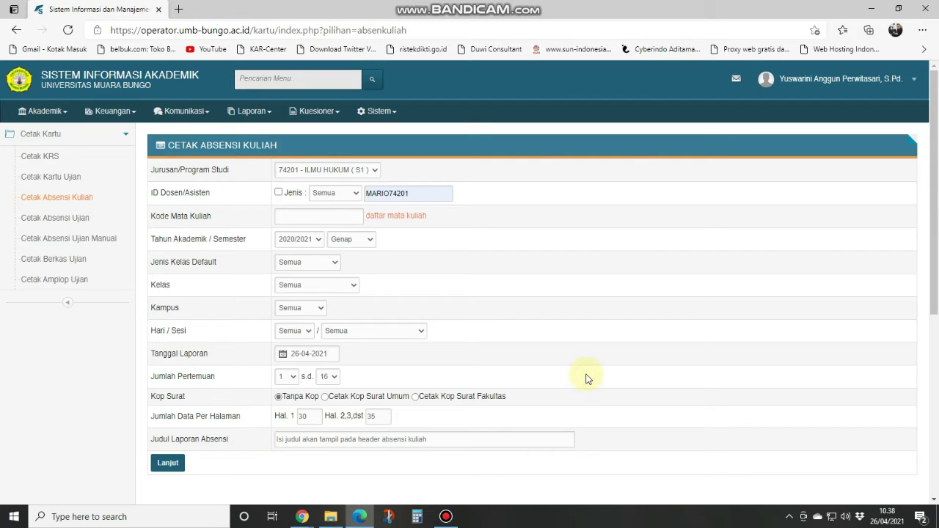
{"action": "left_click", "coordinate": [167, 462]}
{"action": "scroll", "coordinate": [394, 377], "scroll_direction": "down", "scroll_amount": 3}
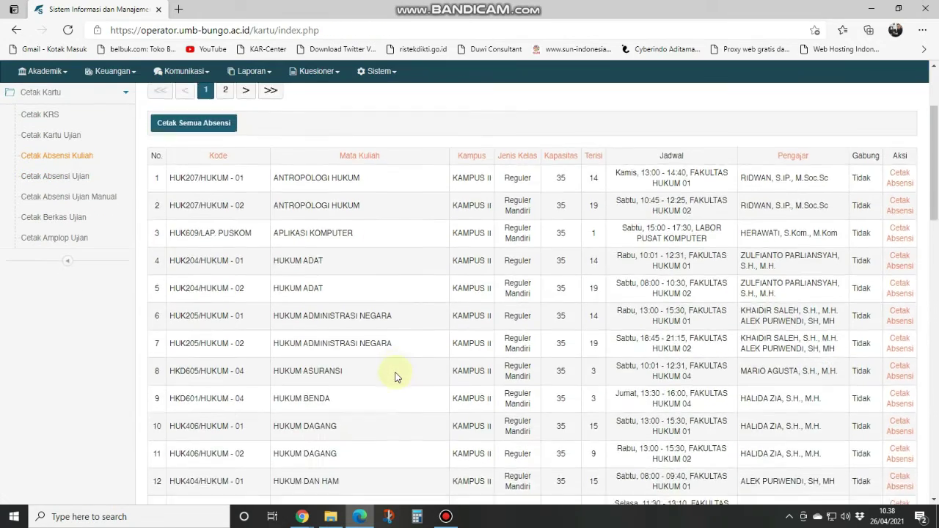
{"action": "scroll", "coordinate": [396, 378], "scroll_direction": "down", "scroll_amount": 3}
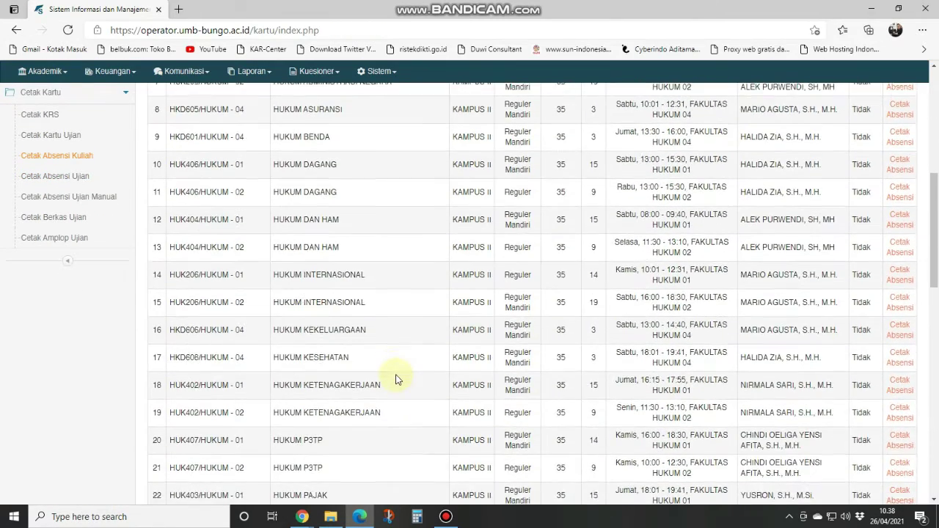
{"action": "scroll", "coordinate": [396, 378], "scroll_direction": "up", "scroll_amount": 6}
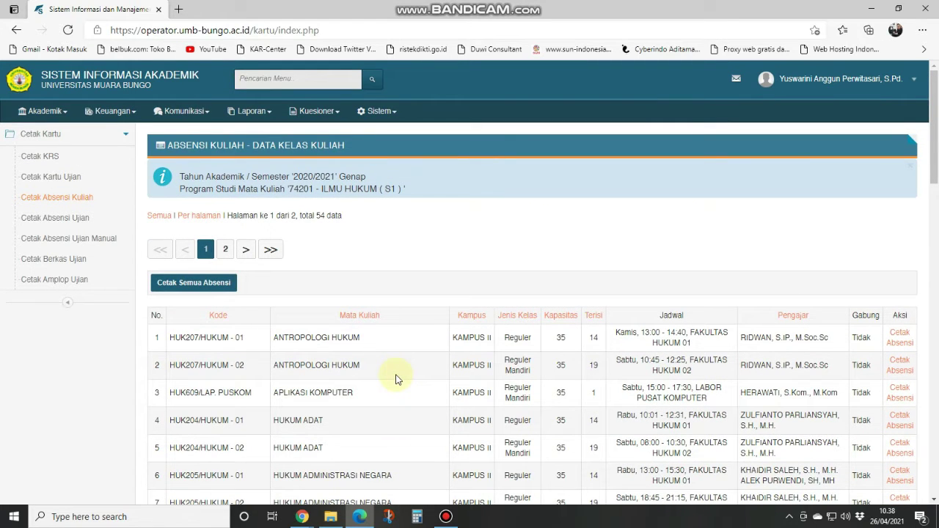
Reopen the Cetak Absensi Kuliah form and list the 74201 - ILMU HUKUM (S1) classes for the lecturer's ID with the Jenis filter enabled.
{"action": "left_click", "coordinate": [78, 198]}
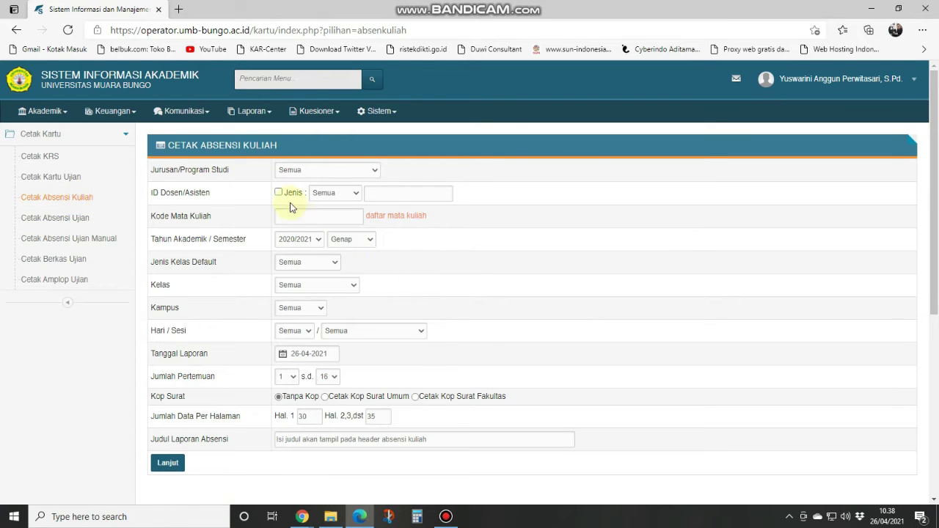
{"action": "left_click", "coordinate": [377, 192]}
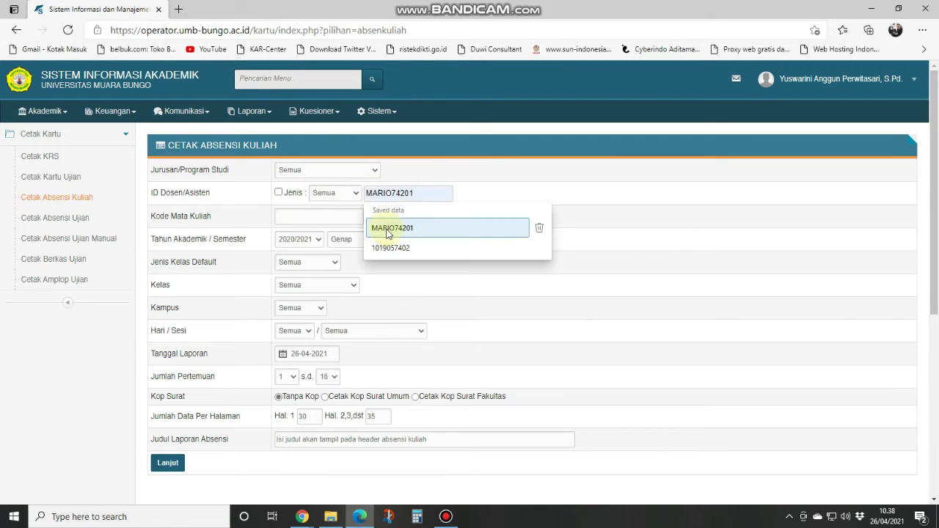
{"action": "left_click", "coordinate": [384, 232]}
{"action": "left_click", "coordinate": [331, 171]}
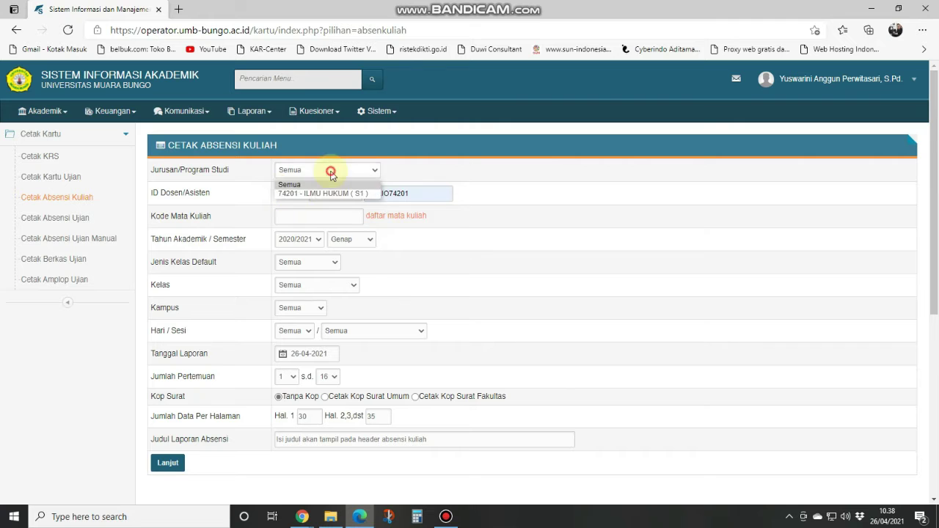
{"action": "left_click", "coordinate": [326, 193]}
{"action": "left_click", "coordinate": [167, 463]}
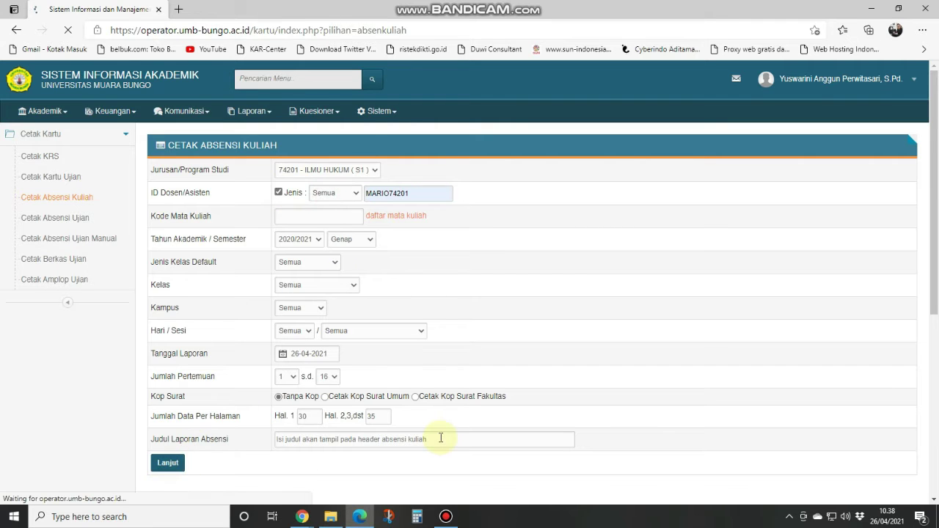
View the printable attendance sheet for the Hukum Waris class HUK401/HUKUM - 02 and close it.
{"action": "scroll", "coordinate": [449, 390], "scroll_direction": "down", "scroll_amount": 3}
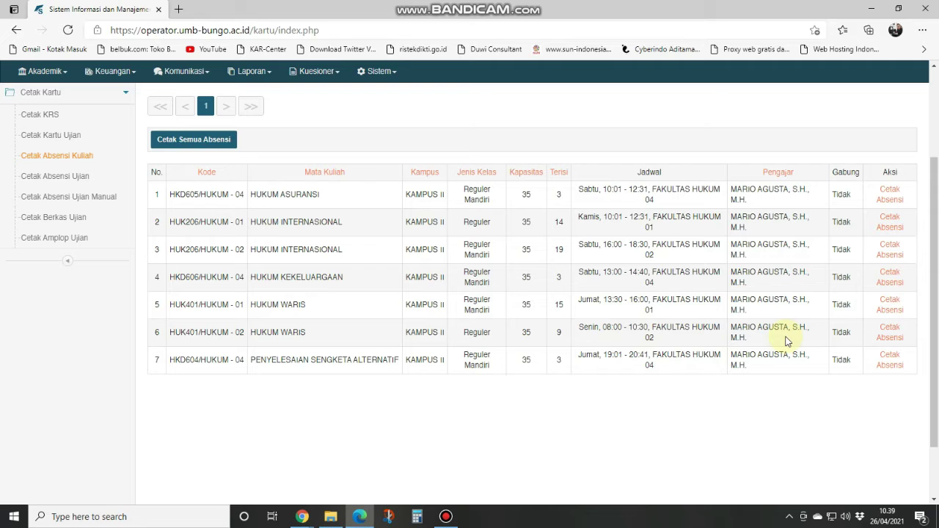
{"action": "left_click", "coordinate": [890, 331]}
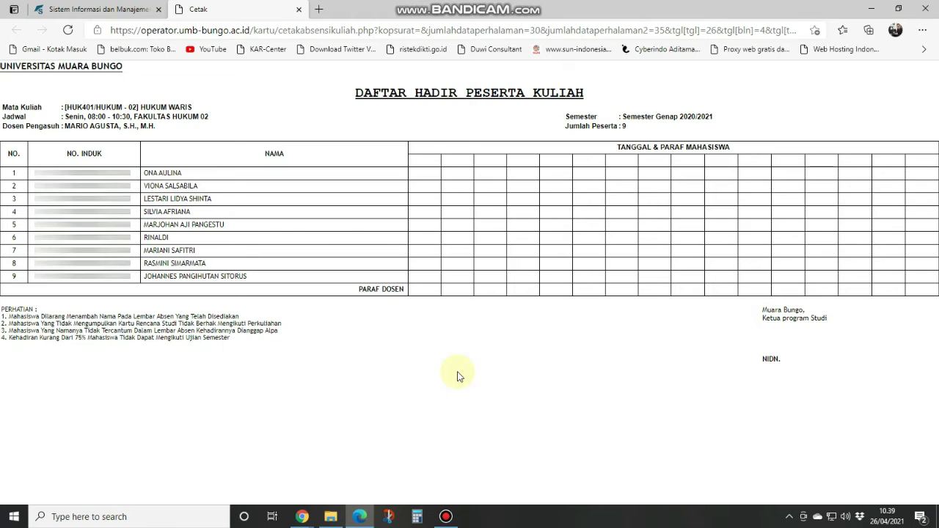
{"action": "left_click", "coordinate": [300, 11]}
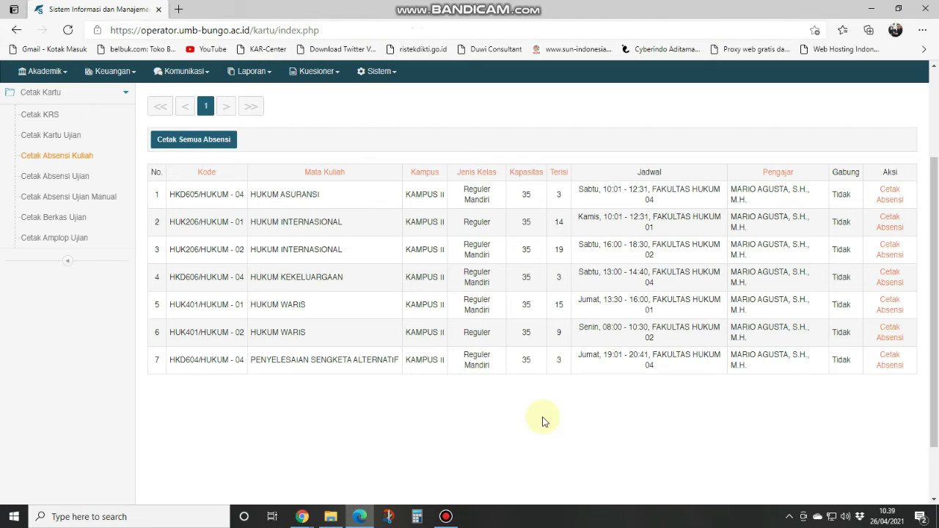
Open the Presensi Kuliah page with the Edit Presensi Dosen/Asisten form.
{"action": "scroll", "coordinate": [543, 421], "scroll_direction": "up", "scroll_amount": 3}
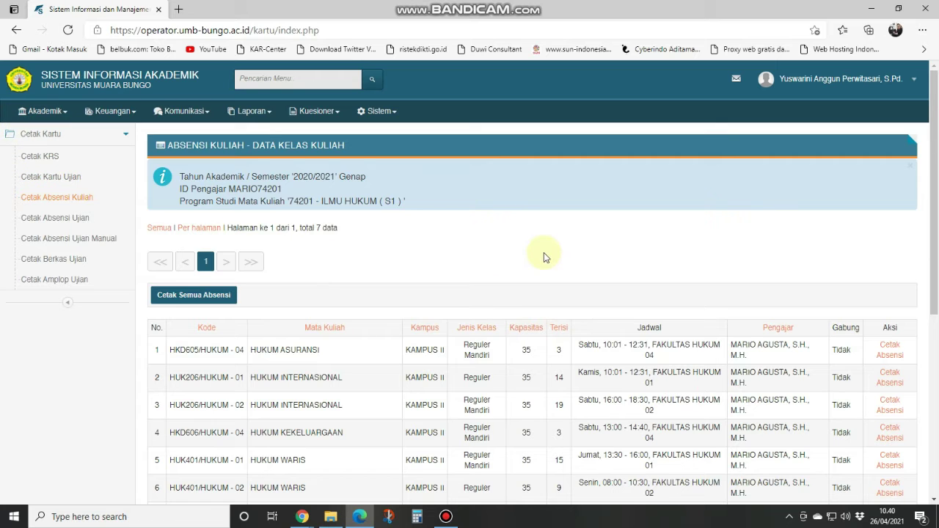
{"action": "left_click", "coordinate": [44, 112]}
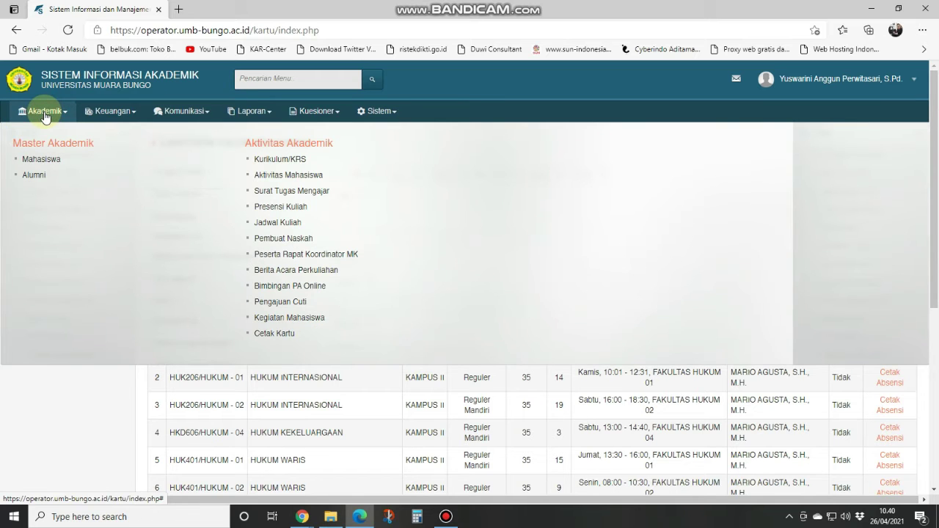
{"action": "left_click", "coordinate": [294, 211]}
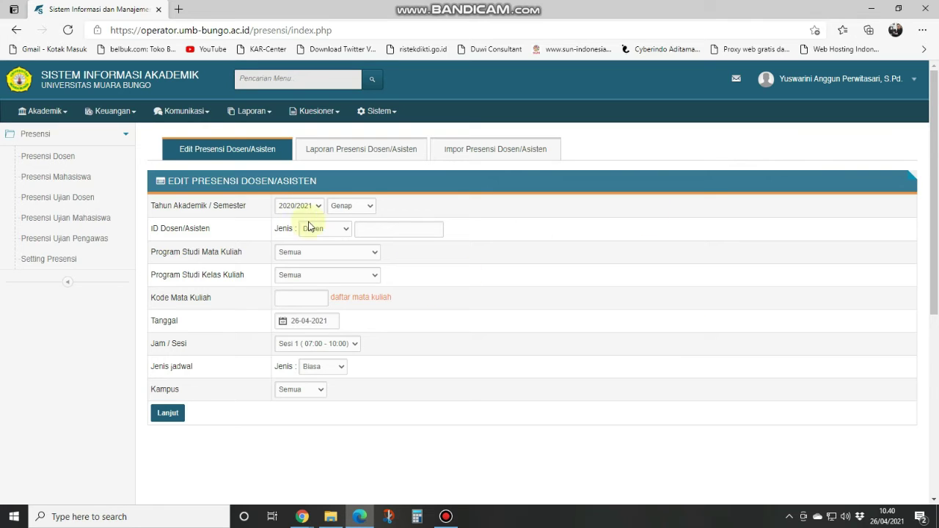
{"action": "left_click", "coordinate": [377, 228]}
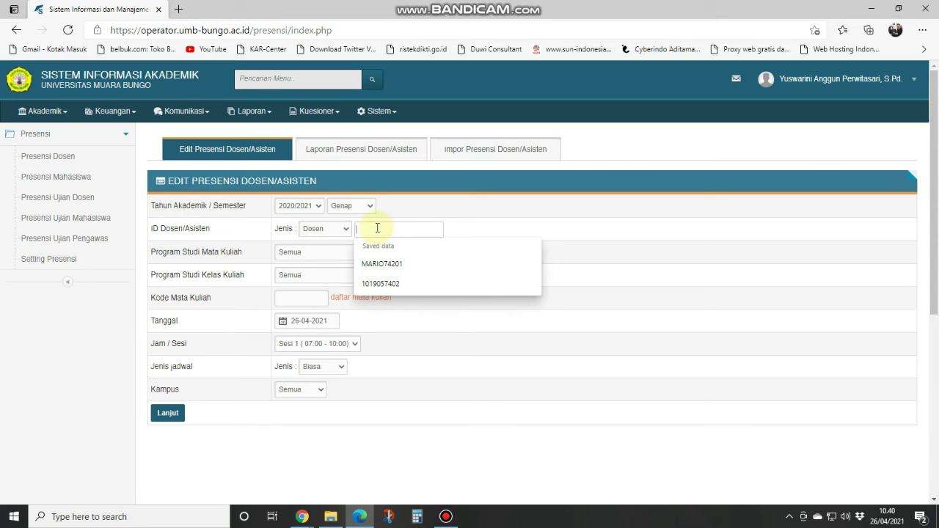
{"action": "left_click", "coordinate": [623, 222]}
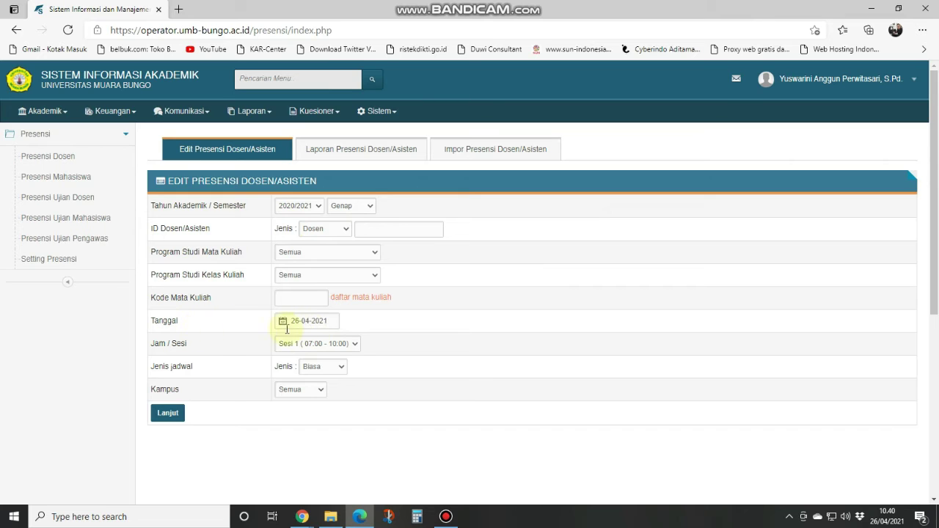
{"action": "left_click", "coordinate": [332, 323]}
{"action": "left_click", "coordinate": [195, 330]}
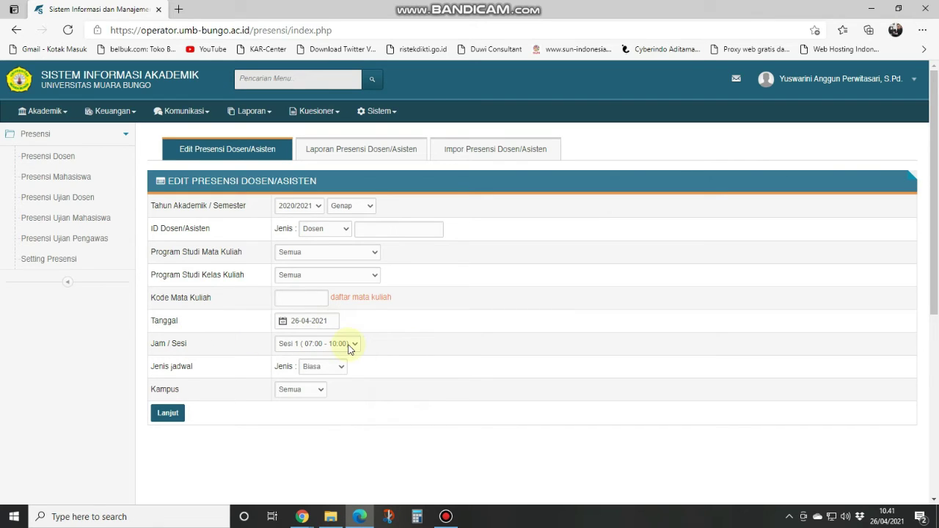
Enter the lecturer's ID and list the Edit Presensi Dosen/Asisten records for 26-04-2021, Sesi 1, with Jenis jadwal Biasa.
{"action": "left_click", "coordinate": [376, 229]}
{"action": "left_click", "coordinate": [375, 262]}
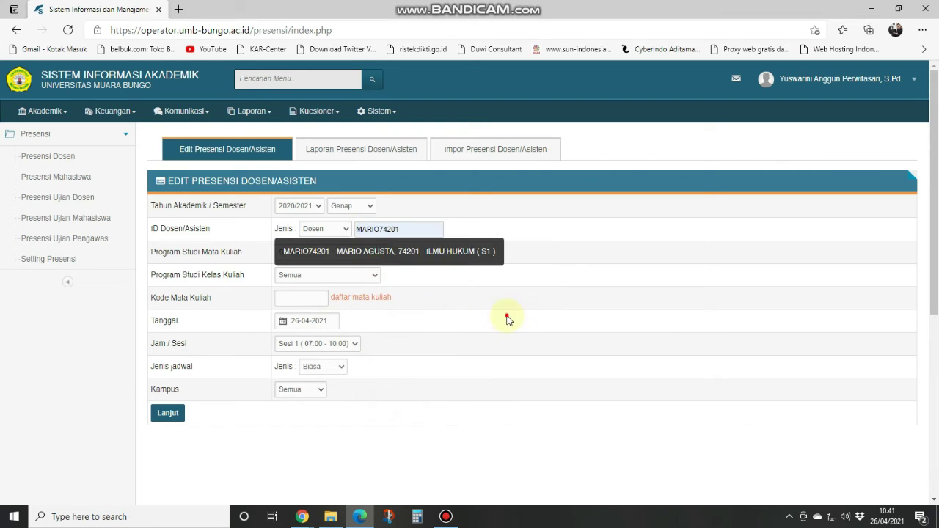
{"action": "left_click", "coordinate": [411, 255]}
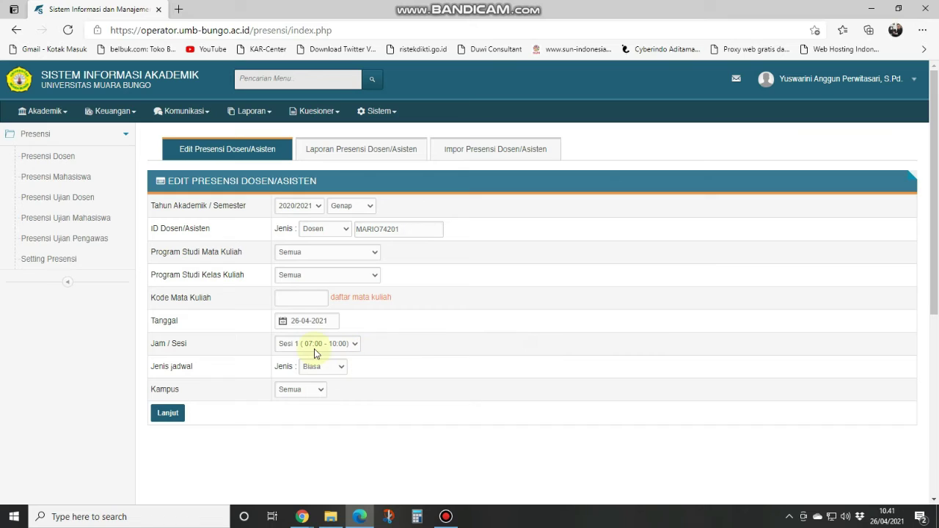
{"action": "left_click", "coordinate": [590, 348]}
{"action": "left_click", "coordinate": [167, 415]}
{"action": "left_click", "coordinate": [167, 415]}
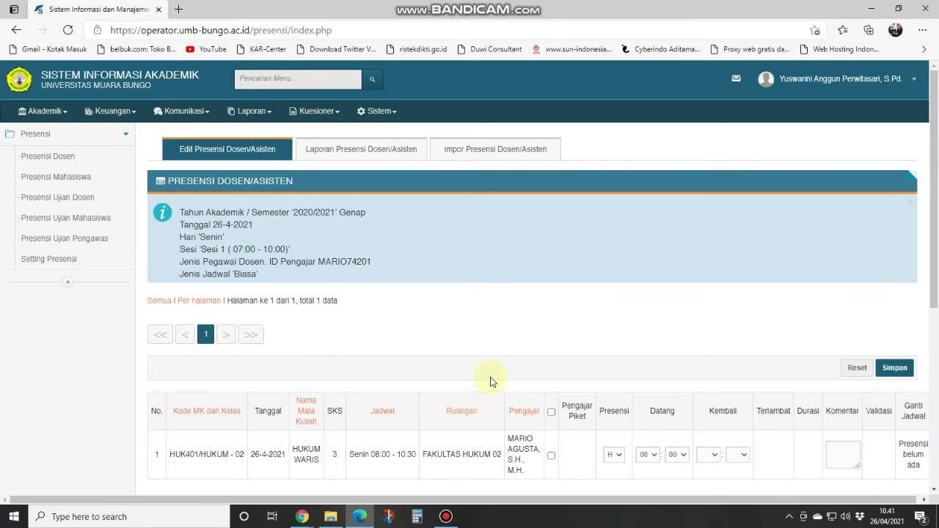
{"action": "scroll", "coordinate": [504, 421], "scroll_direction": "down", "scroll_amount": 1}
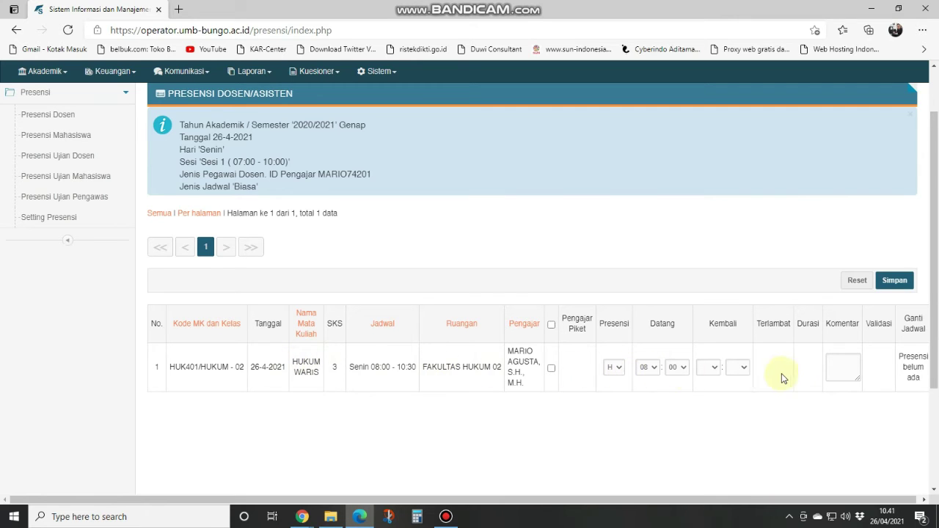
{"action": "scroll", "coordinate": [390, 359], "scroll_direction": "up", "scroll_amount": 2}
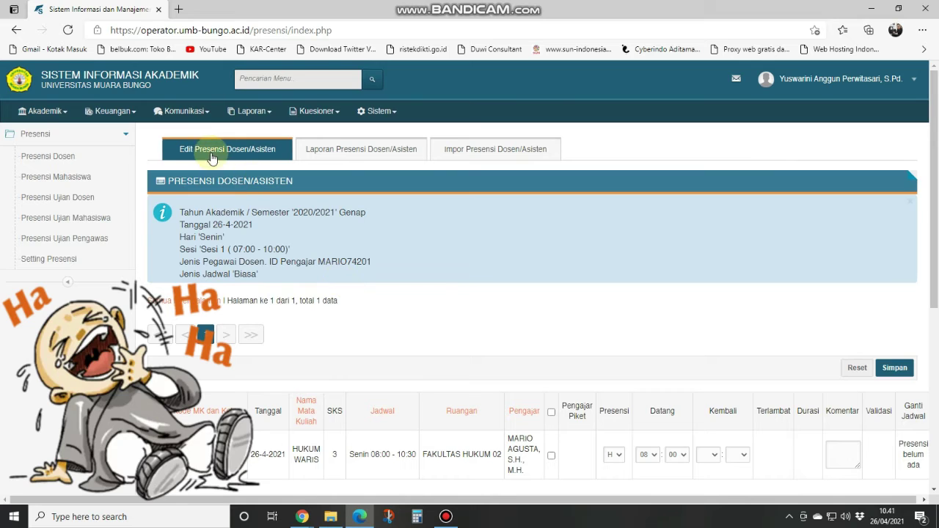
List the lecturer's classes for 26-04-2021, Sesi 1 in Presensi Mahasiswa and open the Hukum Waris class HUK401/HUKUM - 02 for attendance editing.
{"action": "left_click", "coordinate": [62, 184]}
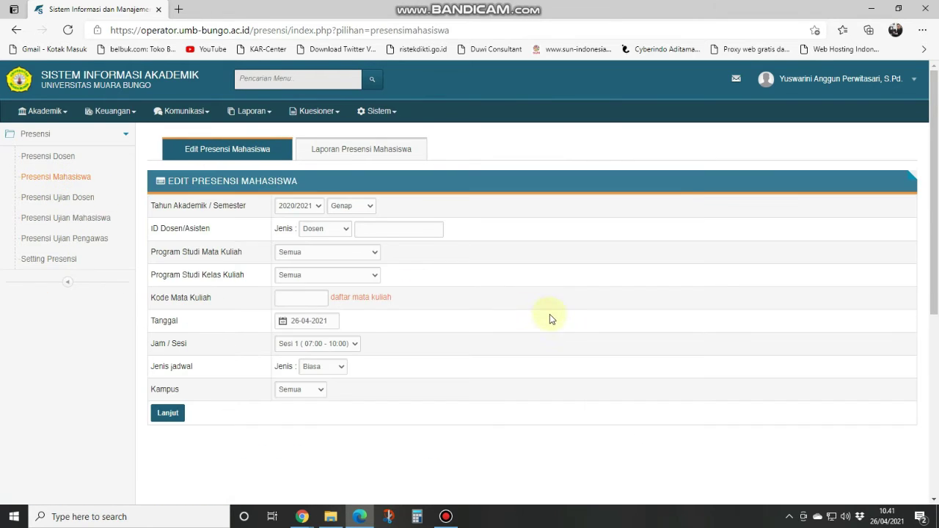
{"action": "left_click", "coordinate": [379, 229]}
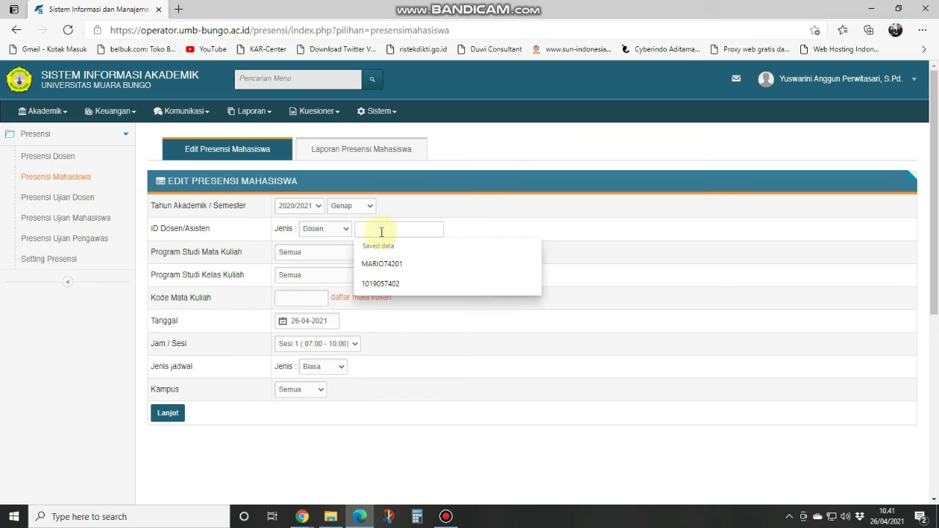
{"action": "left_click", "coordinate": [390, 270]}
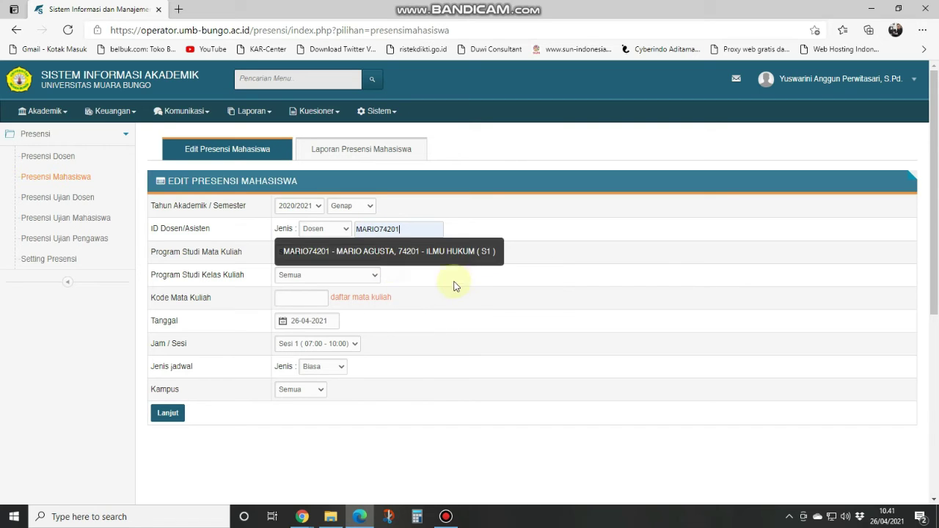
{"action": "left_click", "coordinate": [428, 250]}
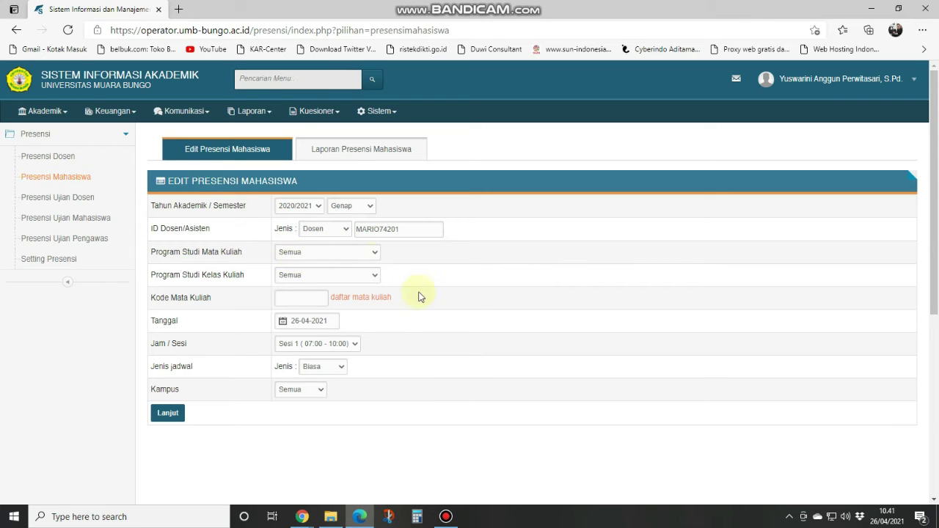
{"action": "left_click", "coordinate": [301, 320]}
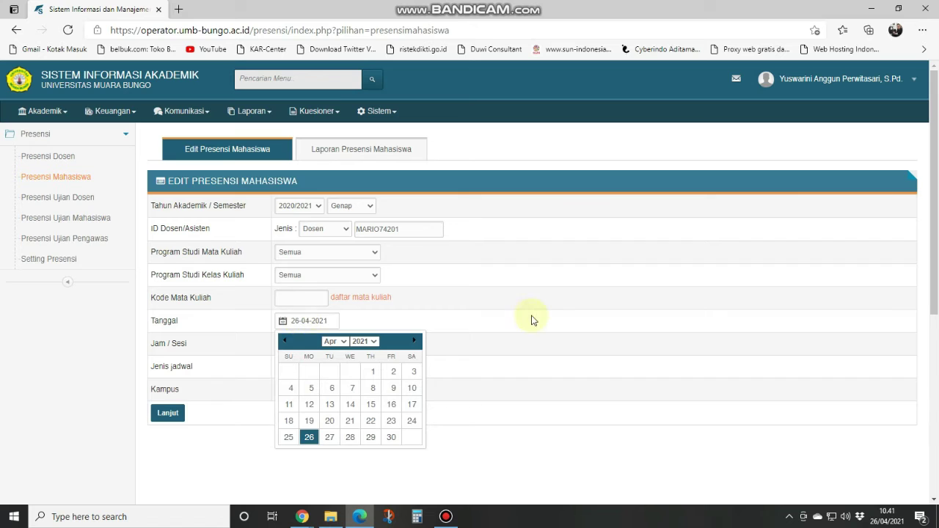
{"action": "left_click", "coordinate": [533, 319]}
{"action": "left_click", "coordinate": [165, 414]}
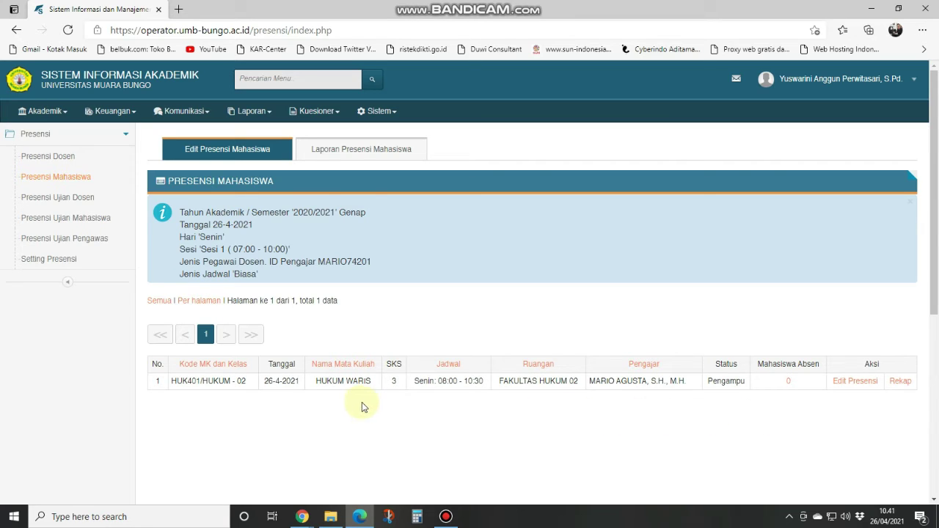
{"action": "left_click", "coordinate": [855, 383]}
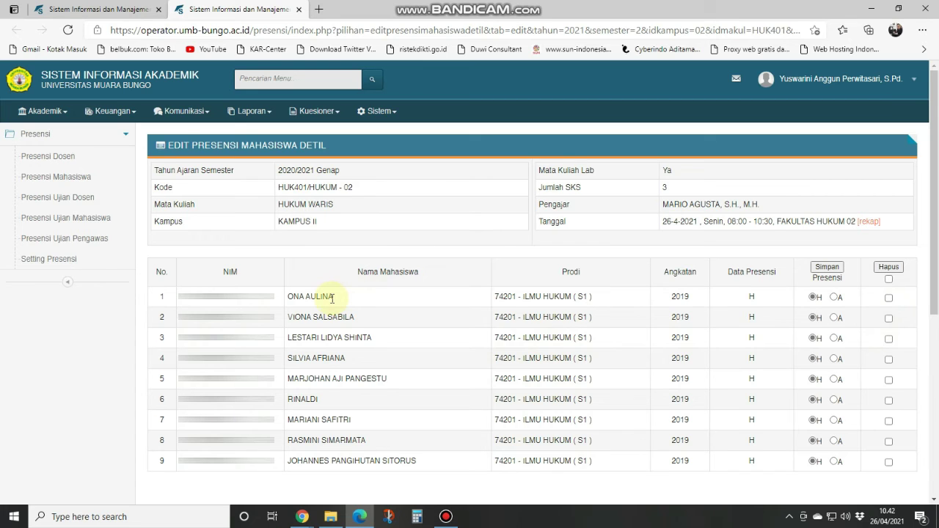
Try marking students 1, 2, 3, 5 and 6 for deletion and setting student 5's attendance to A.
{"action": "left_click", "coordinate": [888, 298]}
{"action": "left_click", "coordinate": [888, 318]}
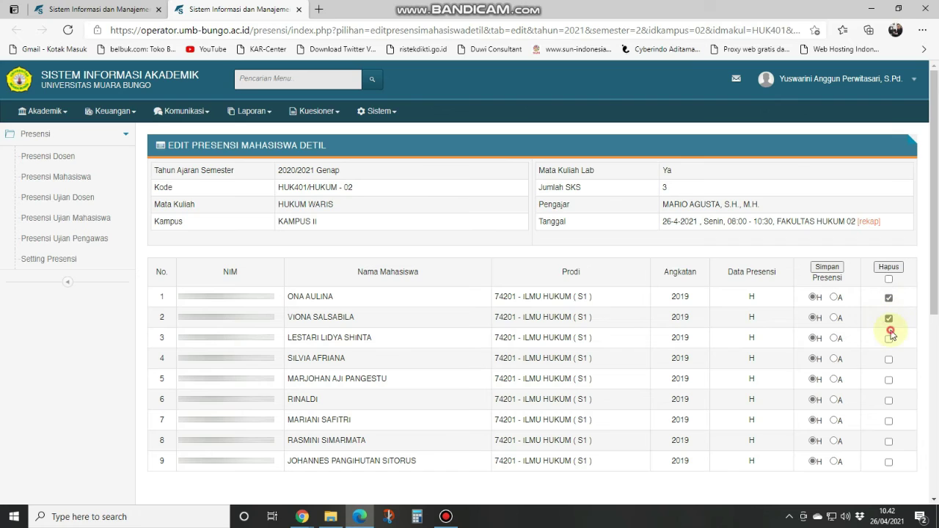
{"action": "left_click", "coordinate": [889, 339]}
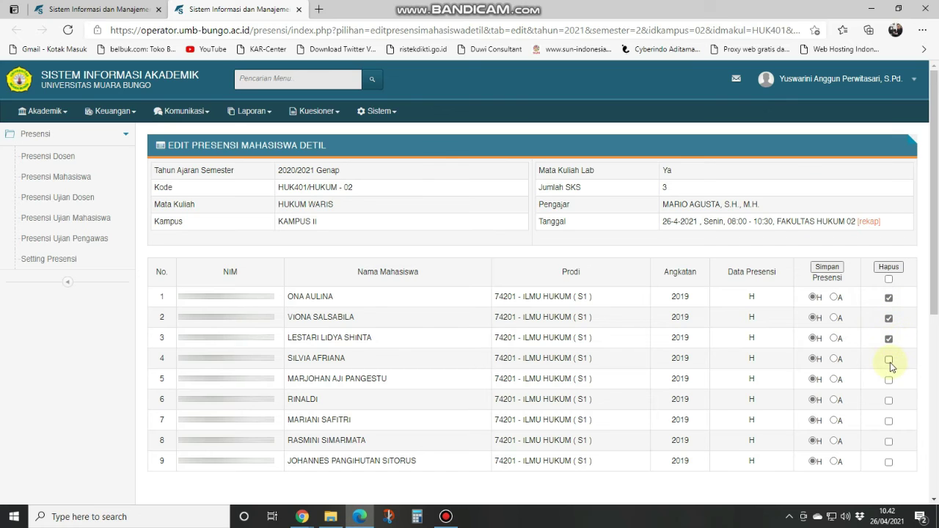
{"action": "left_click", "coordinate": [888, 400]}
{"action": "left_click", "coordinate": [889, 379]}
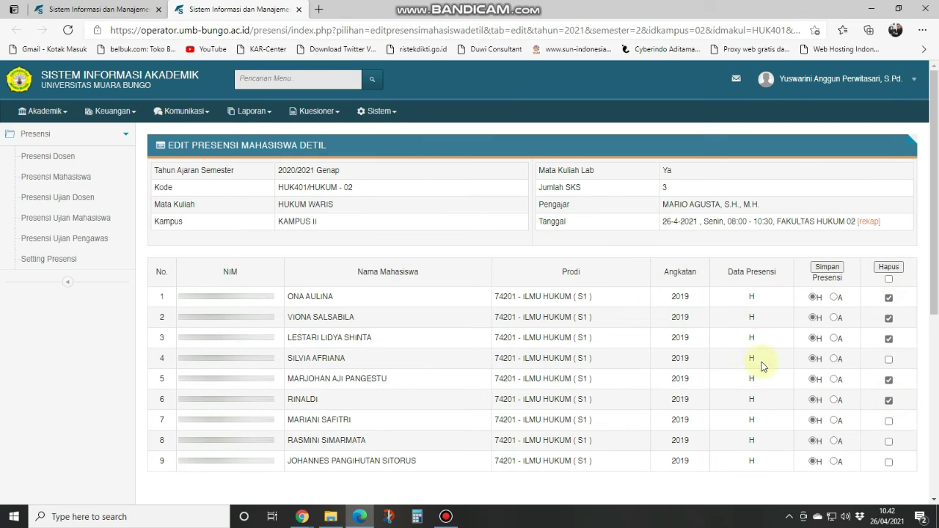
{"action": "left_click", "coordinate": [889, 297]}
{"action": "left_click", "coordinate": [888, 317]}
{"action": "left_click", "coordinate": [888, 338]}
{"action": "left_click", "coordinate": [889, 379]}
{"action": "left_click", "coordinate": [888, 400]}
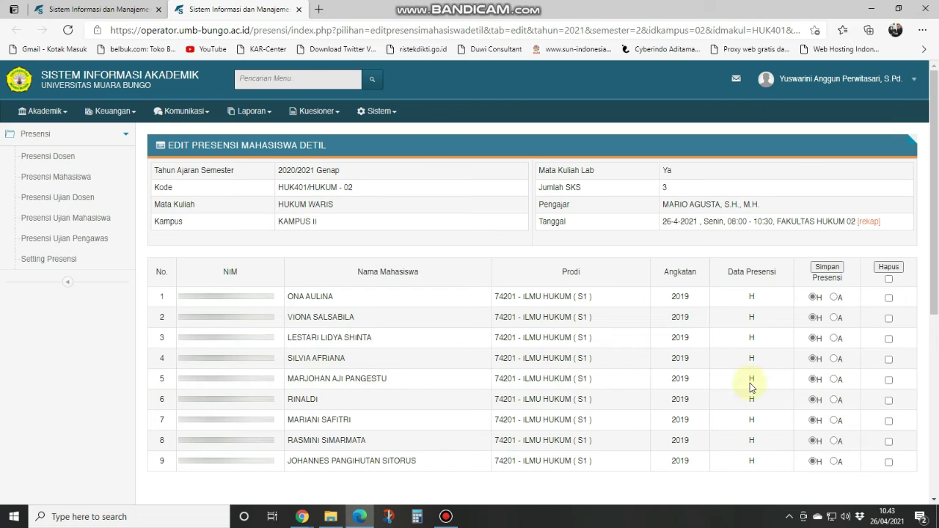
{"action": "left_click", "coordinate": [833, 379]}
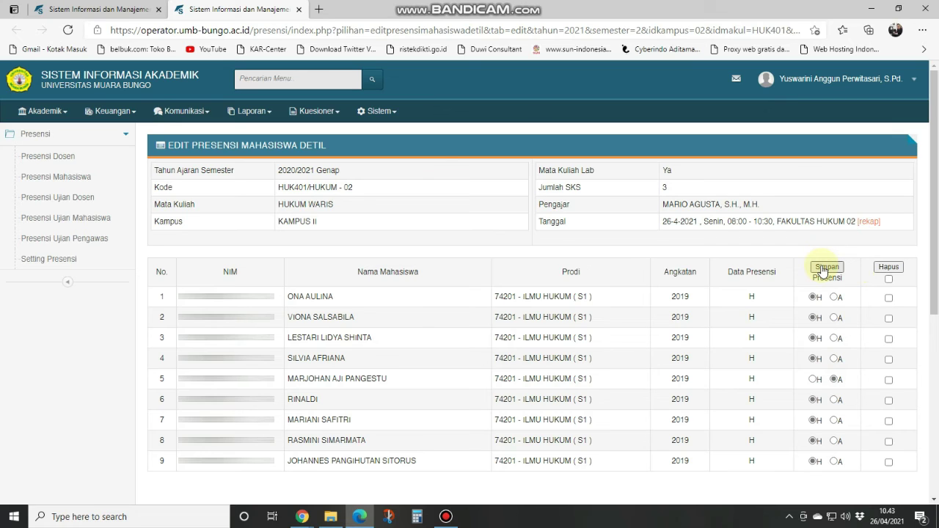
{"action": "left_click", "coordinate": [812, 379]}
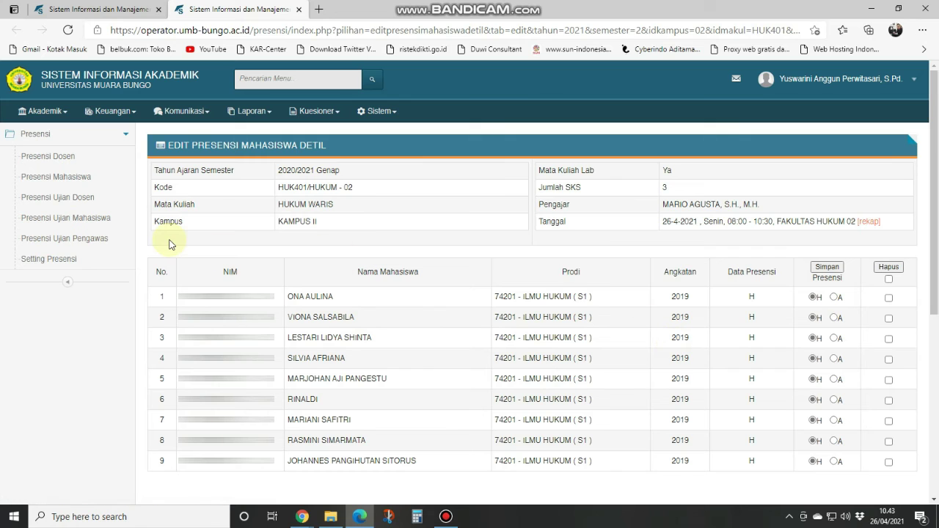
Close the attendance editing page and open the student attendance recap of the Hukum Waris class.
{"action": "left_click", "coordinate": [93, 9]}
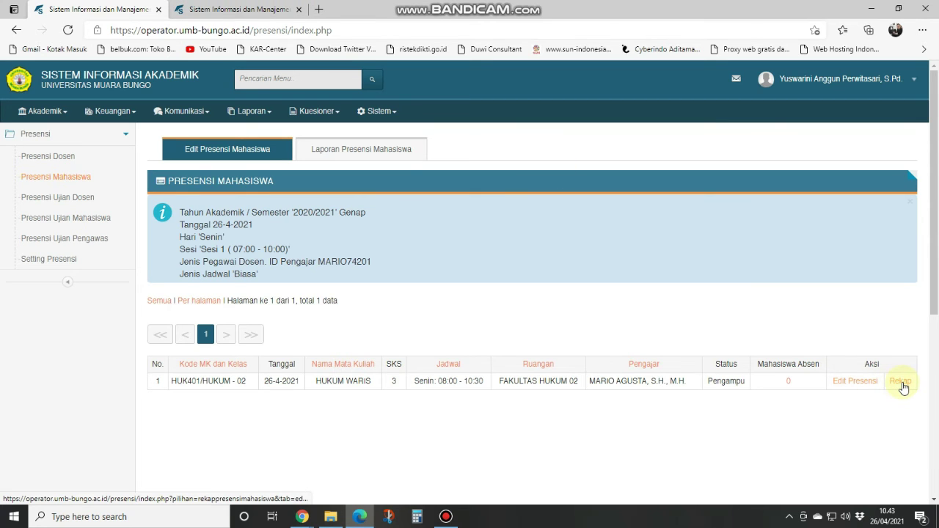
{"action": "left_click", "coordinate": [230, 11]}
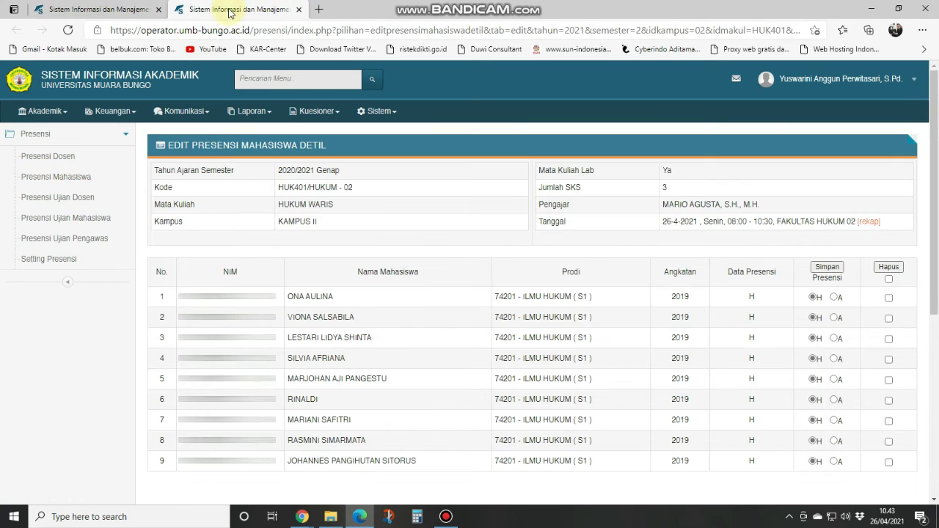
{"action": "left_click", "coordinate": [298, 9]}
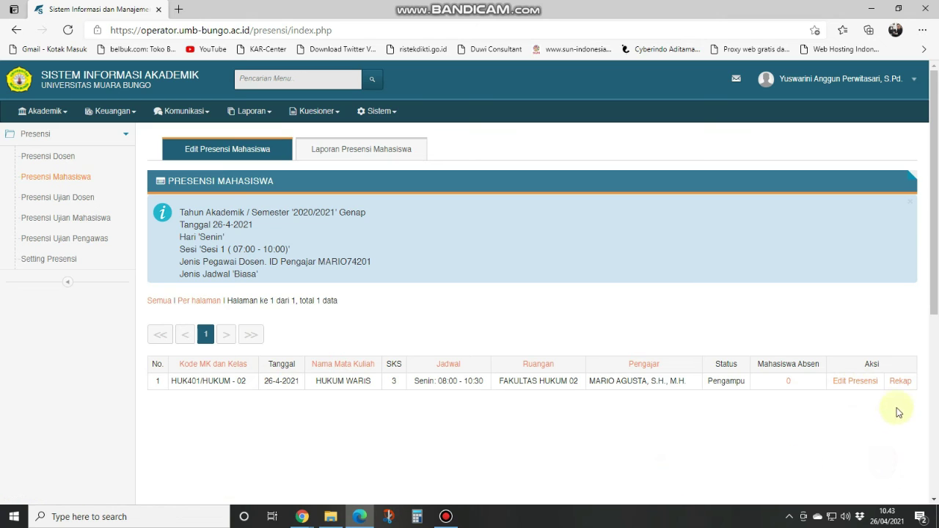
{"action": "left_click", "coordinate": [900, 382]}
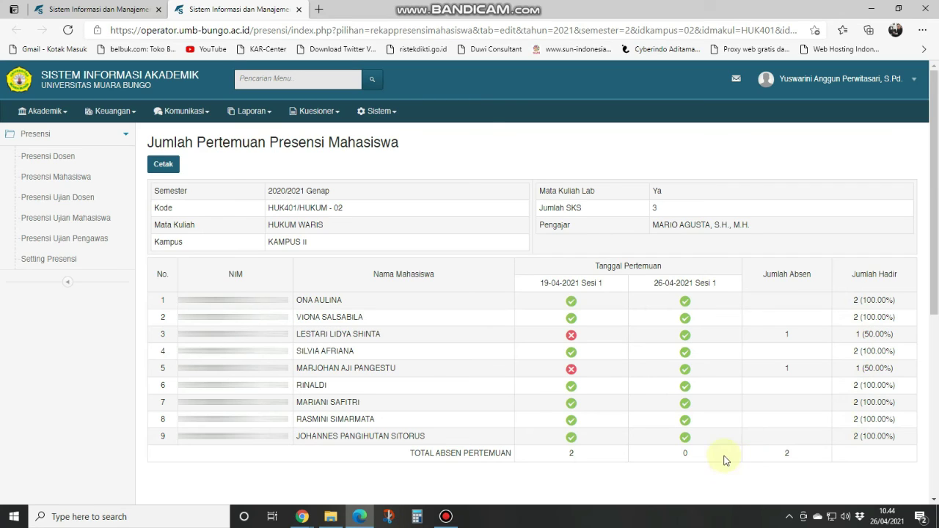
View the printable version of the Hukum Waris attendance recap and its print preview, and close both without printing.
{"action": "left_click", "coordinate": [163, 166]}
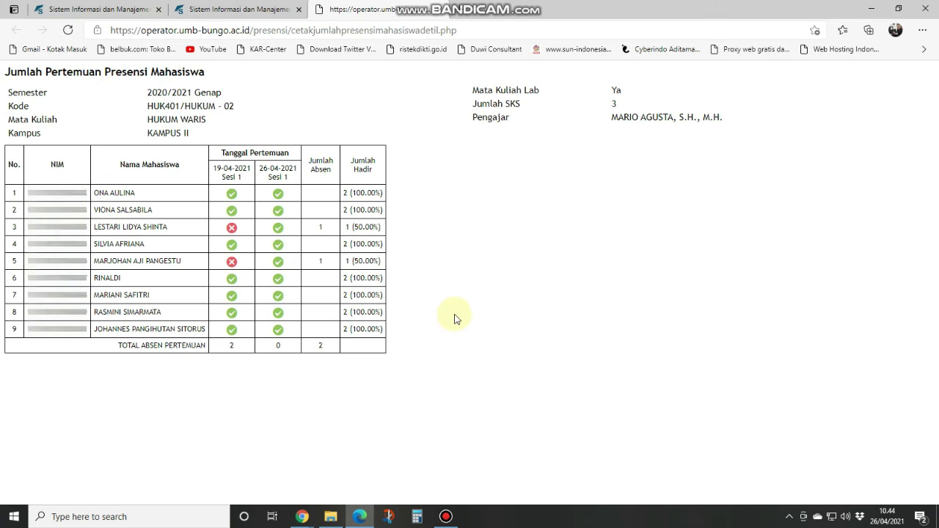
{"action": "left_click", "coordinate": [569, 307]}
{"action": "key", "text": "ctrl+p"}
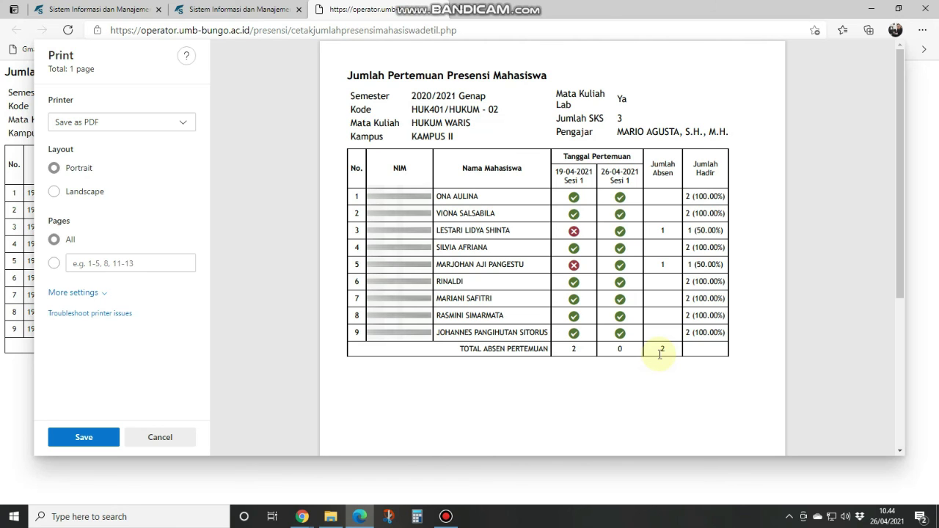
{"action": "left_click", "coordinate": [158, 439]}
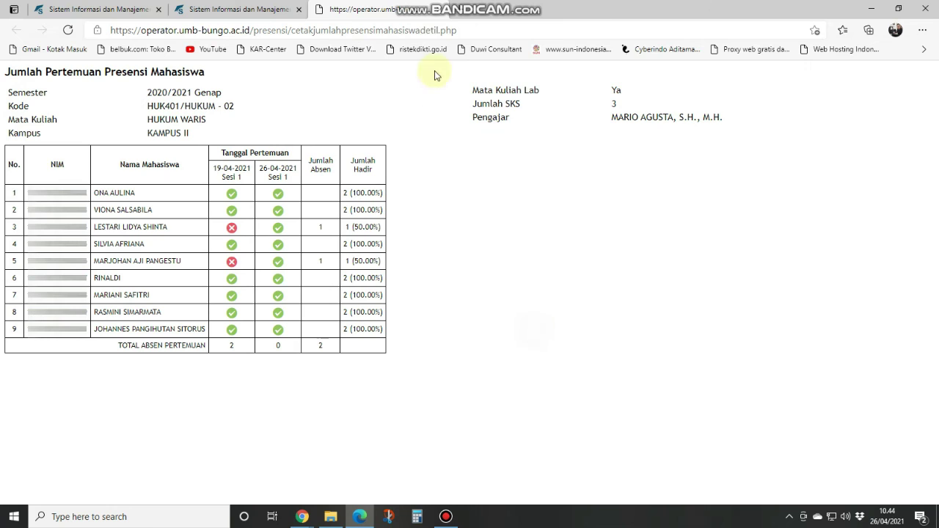
{"action": "left_click", "coordinate": [438, 9]}
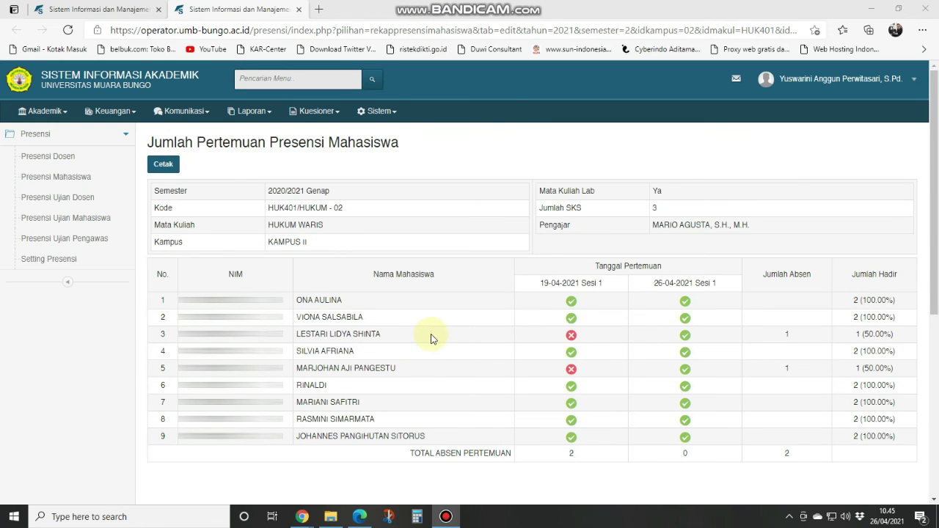